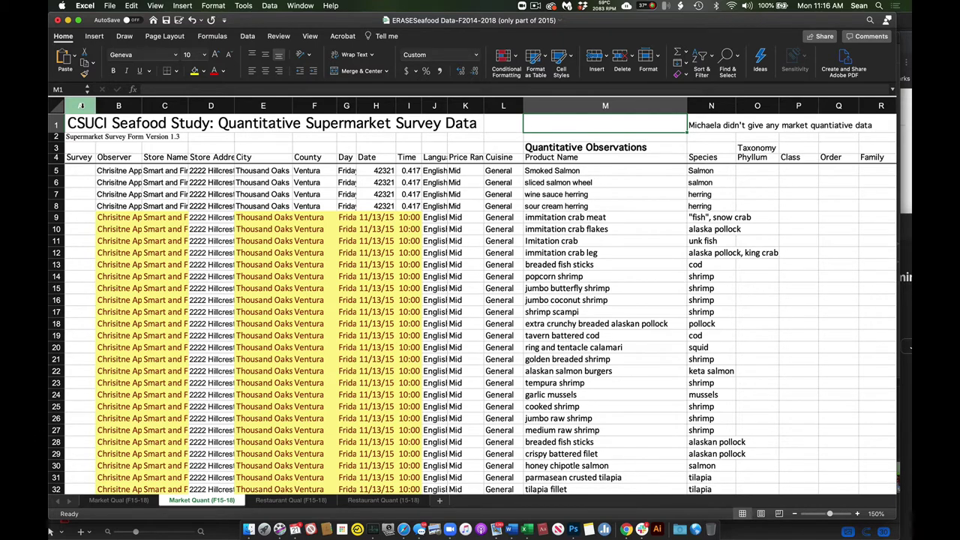
- Insert a new empty column A before the Survey data
left_click(81, 105)
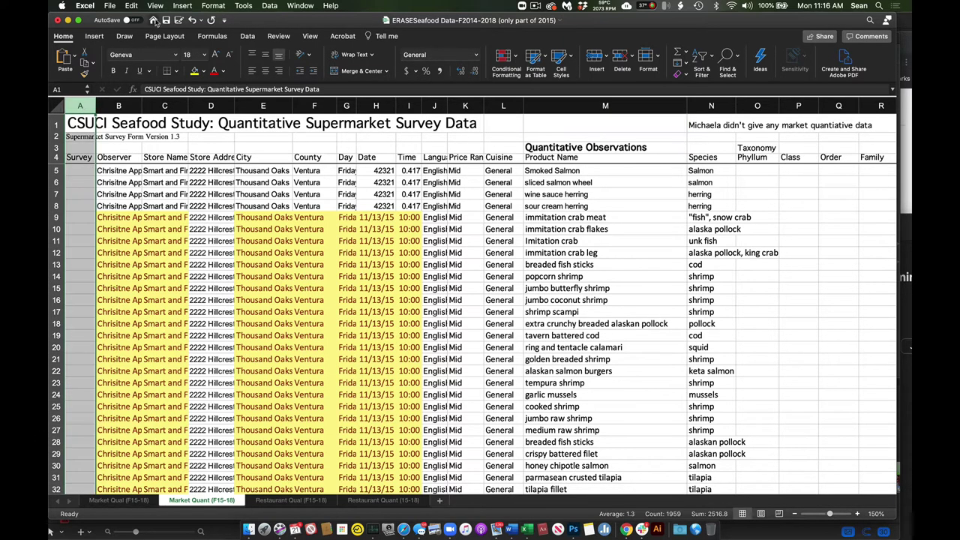
left_click(182, 5)
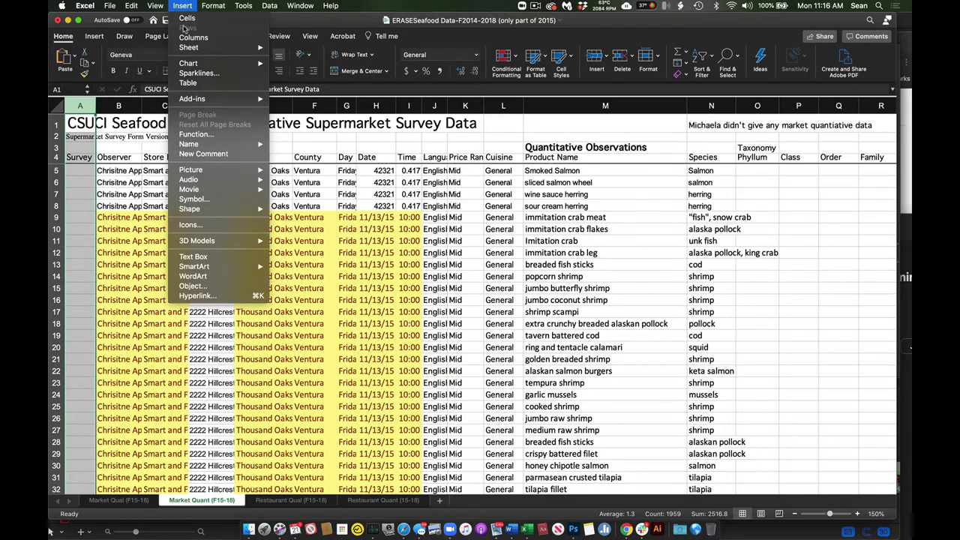
left_click(186, 36)
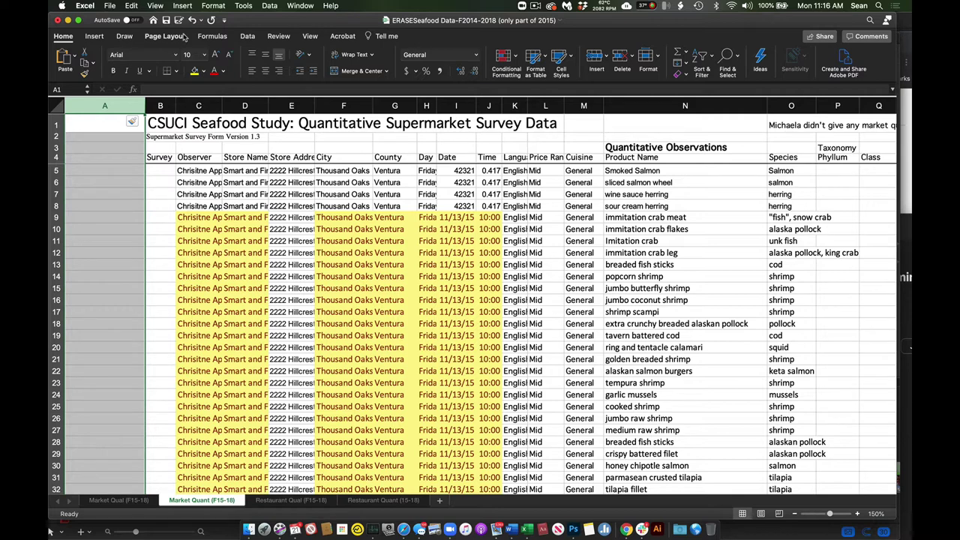
- Enter the header UID in A4 and narrow column A to fit short IDs
left_click(124, 159)
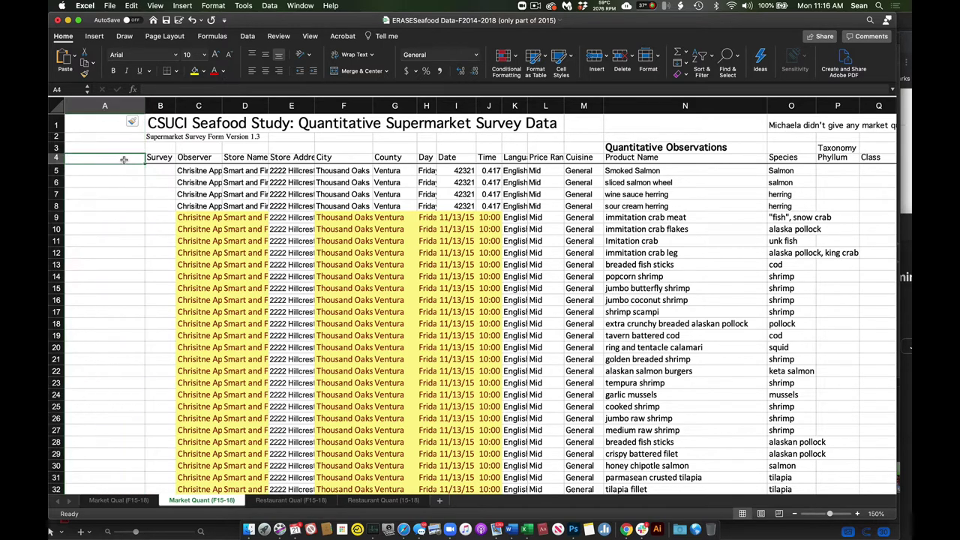
type("UID")
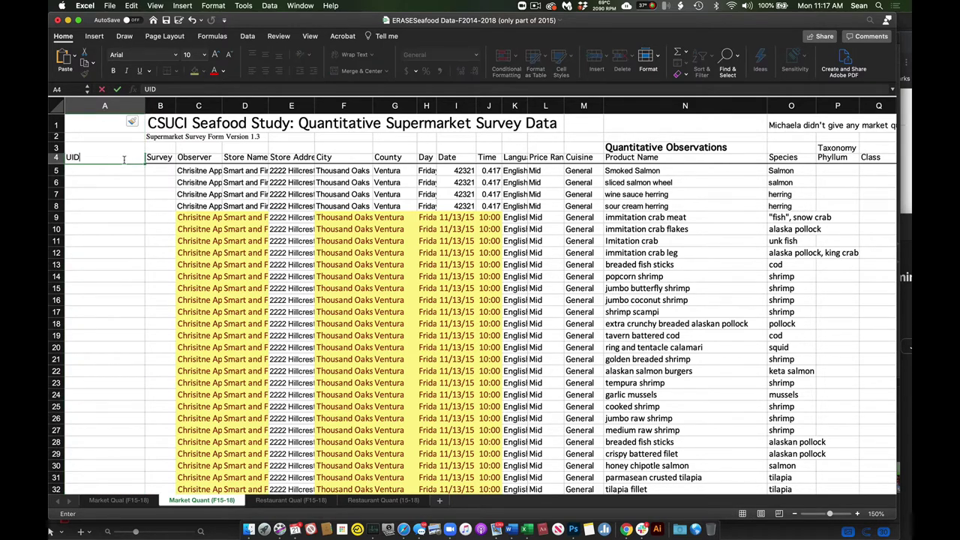
key("Return")
left_click(123, 159)
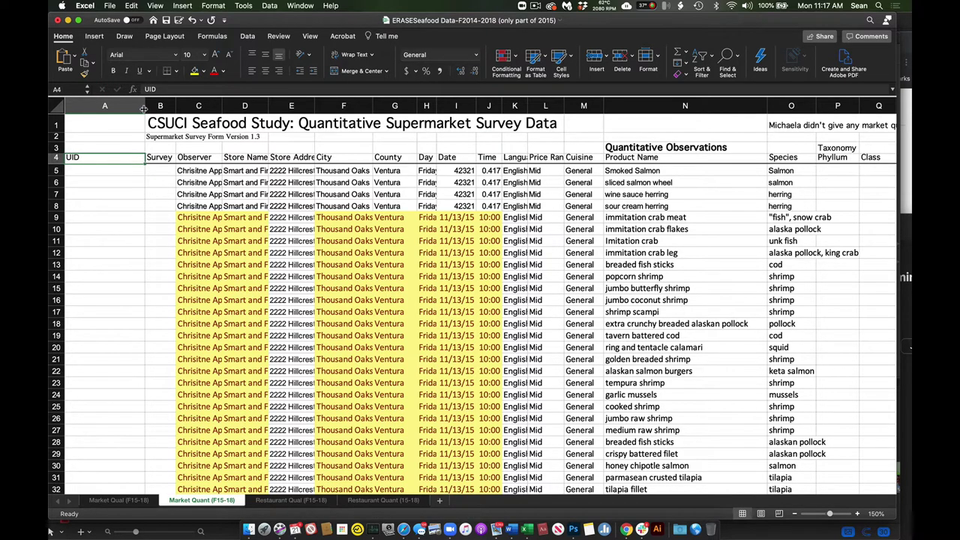
left_click_drag(144, 105, 87, 106)
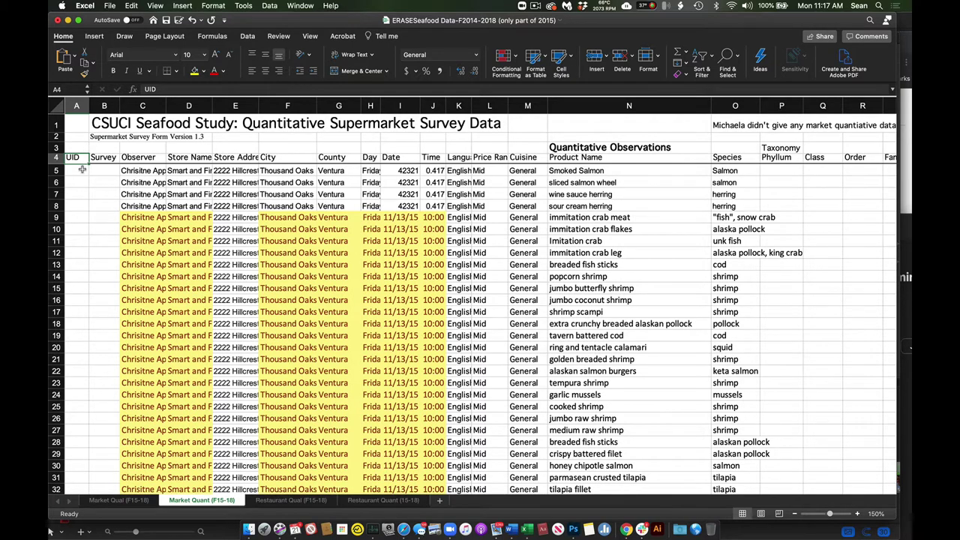
- Enter UID numbers 1 through 5 in cells A5 to A9
left_click(82, 170)
type("1")
key("Return")
type("2")
key("Return")
type("3")
key("Return")
type("4")
key("Return")
type("5")
key("Return")
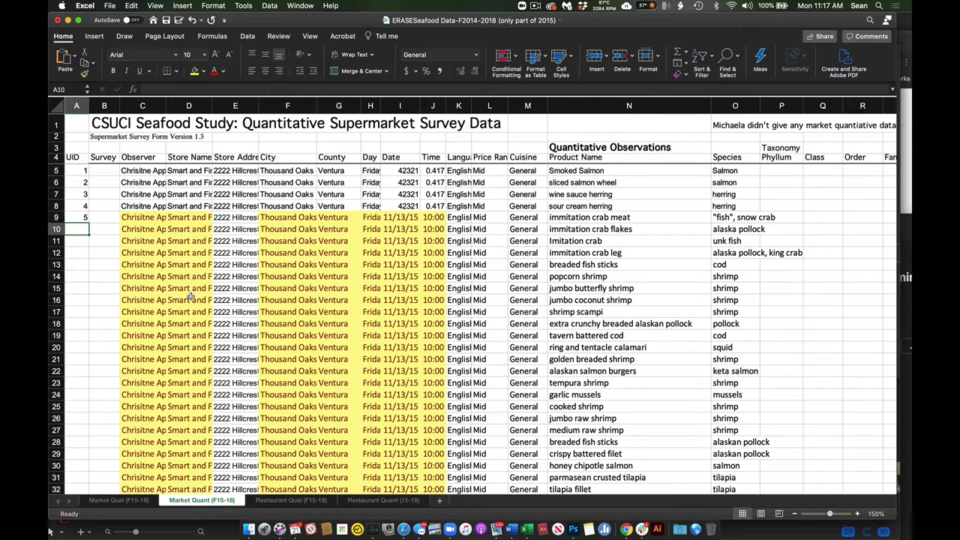
- Continue the UID numbering with 6 through 9 in cells A10 to A13
type("6")
key("Return")
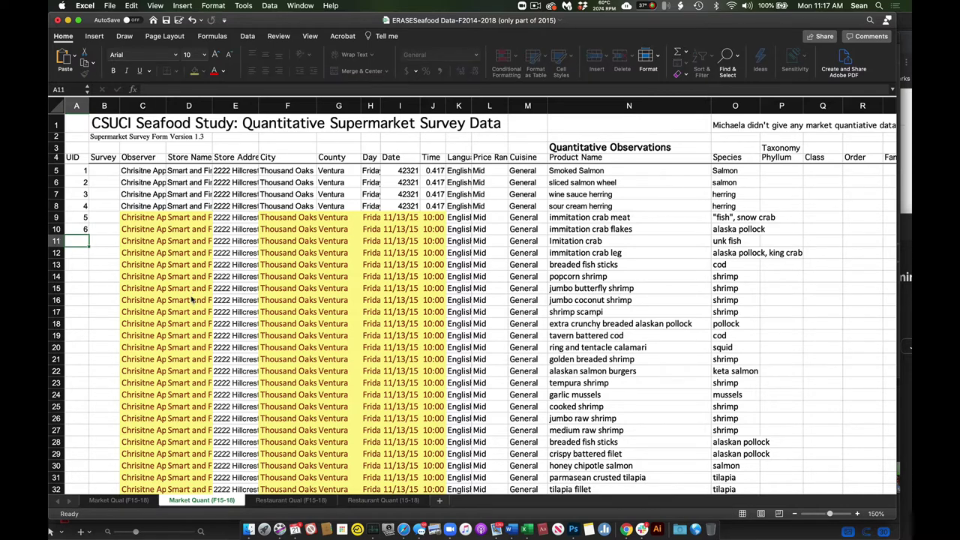
type("7")
key("Return")
type("8")
key("Return")
type("9")
key("Return")
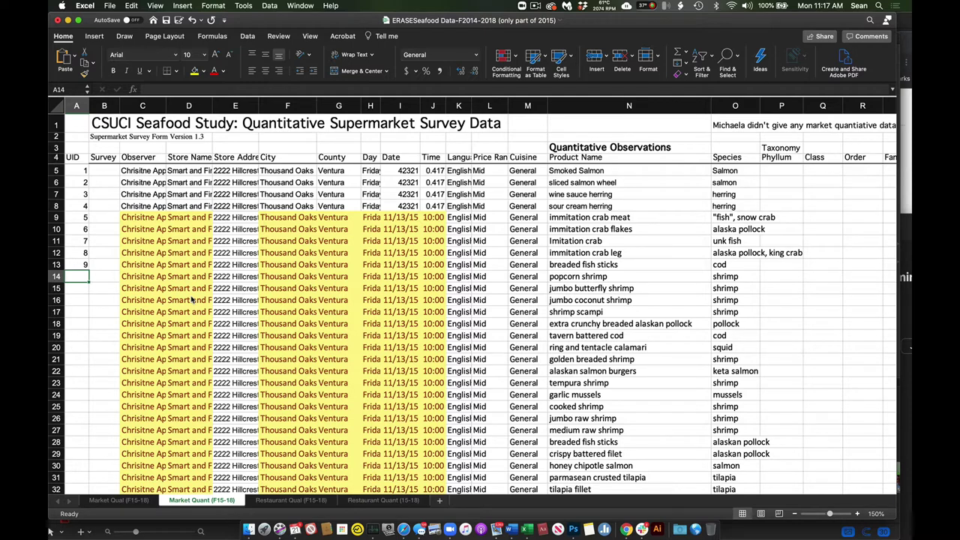
- Enter the formula =A13+1 in A14 to show 10, then copy that cell
type("=")
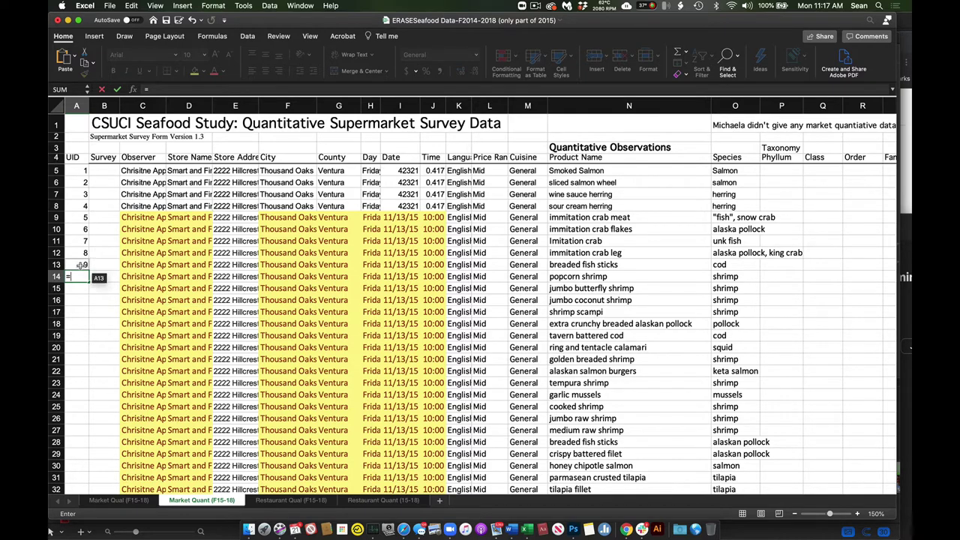
left_click(80, 265)
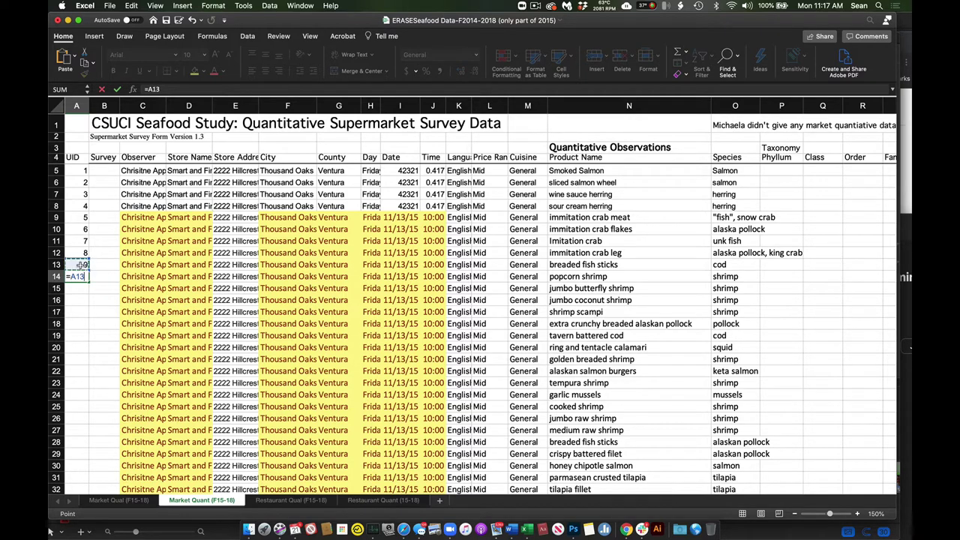
type("+1")
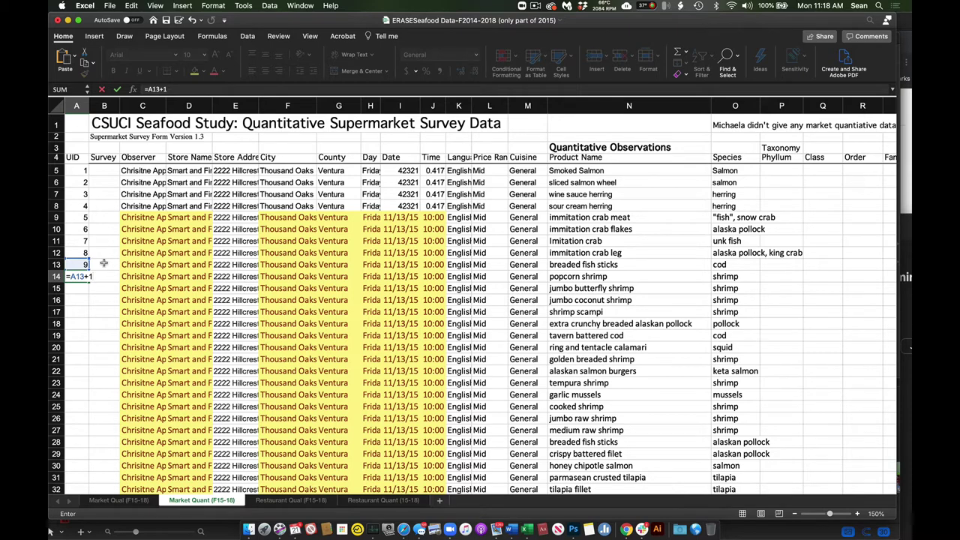
key("Return")
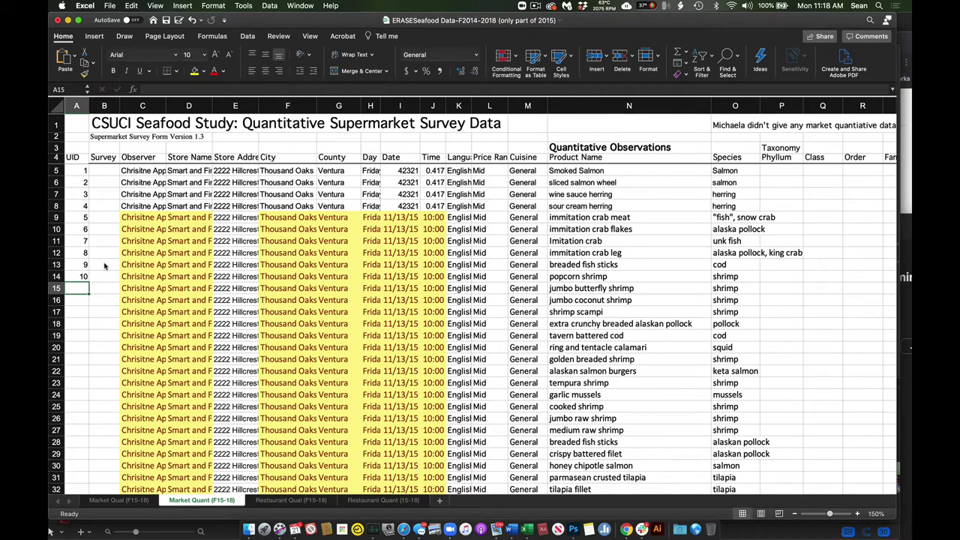
key("Up")
key("super+c")
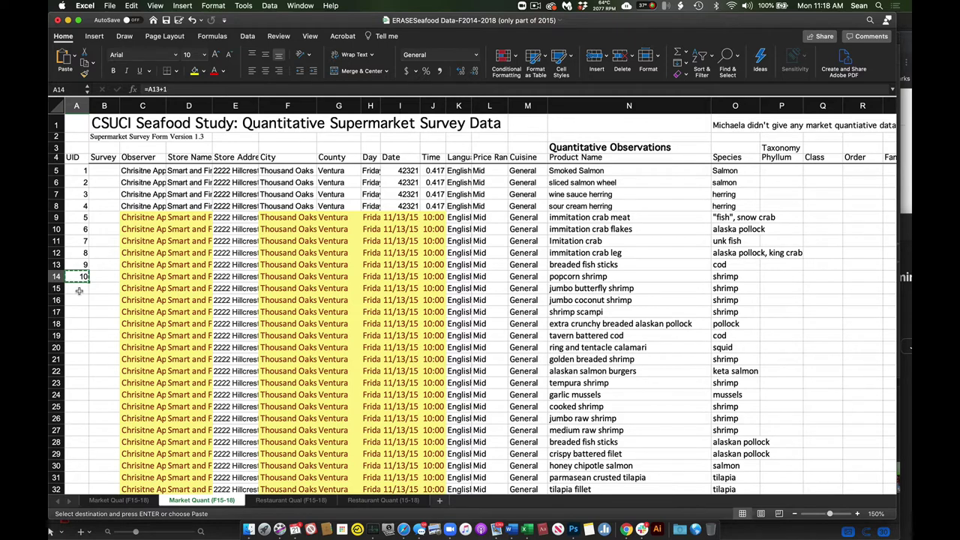
- Paste the formula into A15:A24 to number up to 20, then copy A24
left_click_drag(79, 291, 79, 394)
key("super+v")
left_click(76, 396)
key("super+c")
- Paste the incrementing formula from A25 down to A7391, the last survey row
left_click(76, 404)
scroll(850, 239, "down", 3)
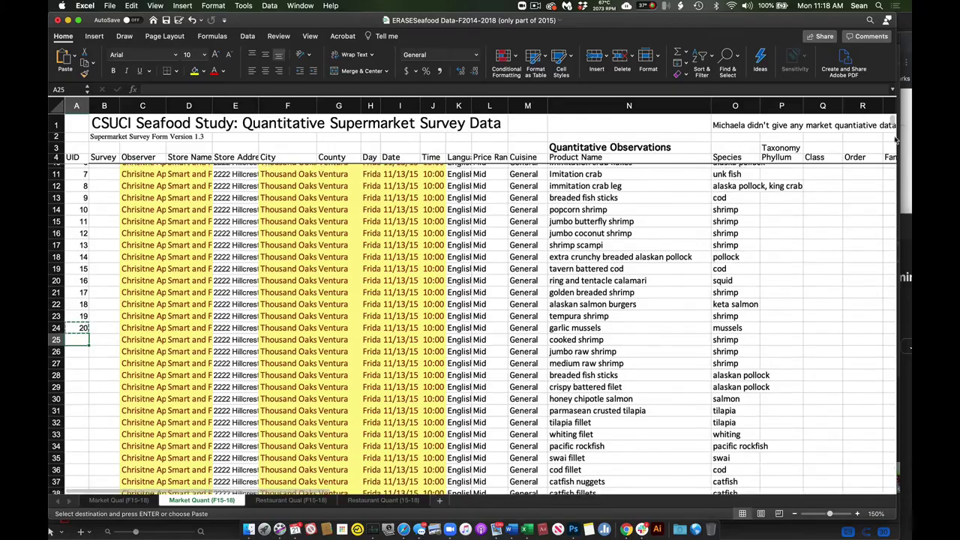
scroll(863, 236, "down", 20)
scroll(884, 233, "down", 20)
scroll(862, 363, "down", 20)
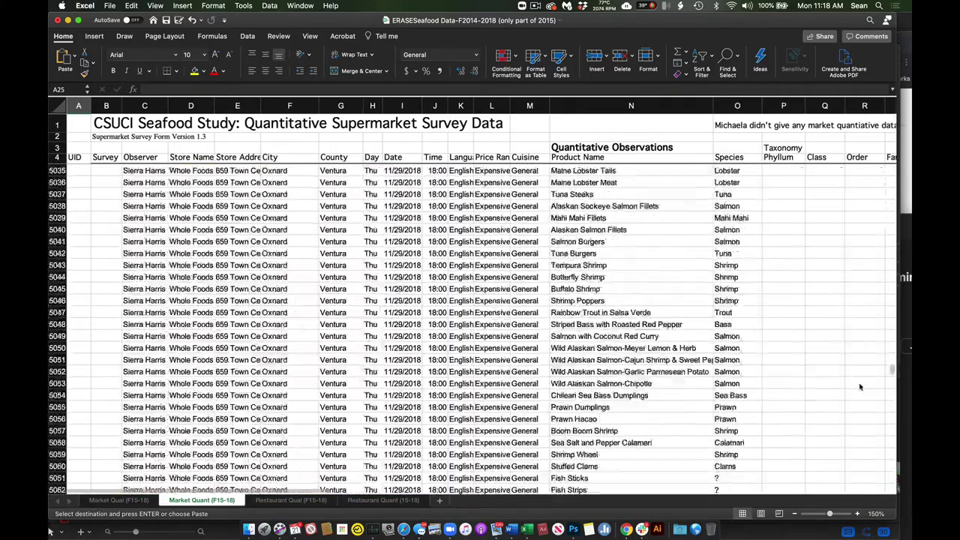
scroll(851, 453, "down", 20)
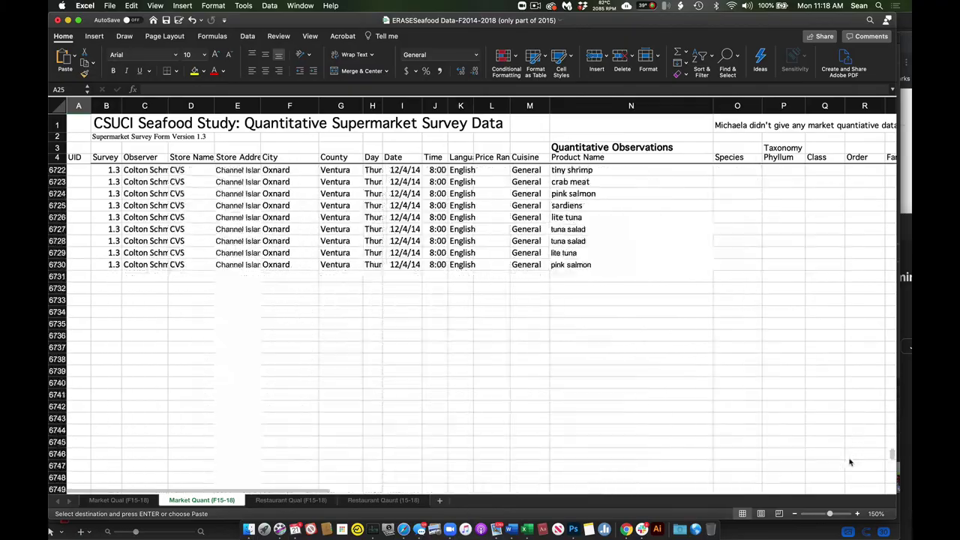
scroll(847, 490, "down", 15)
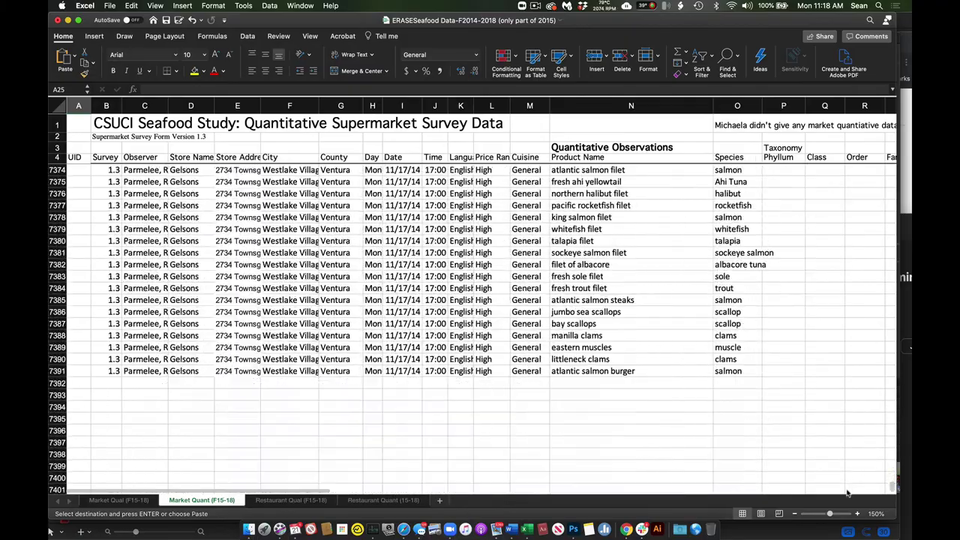
scroll(847, 492, "down", 2)
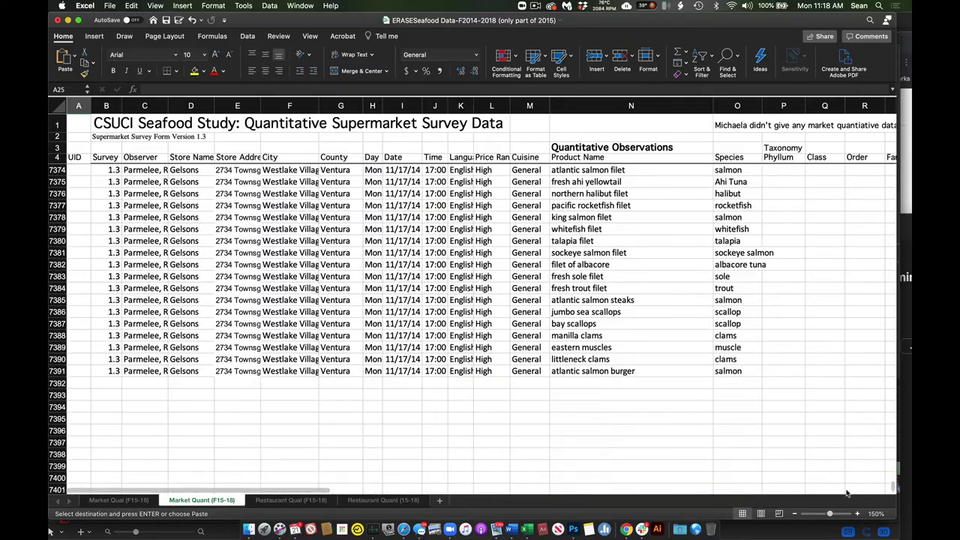
left_click(84, 370, "shift")
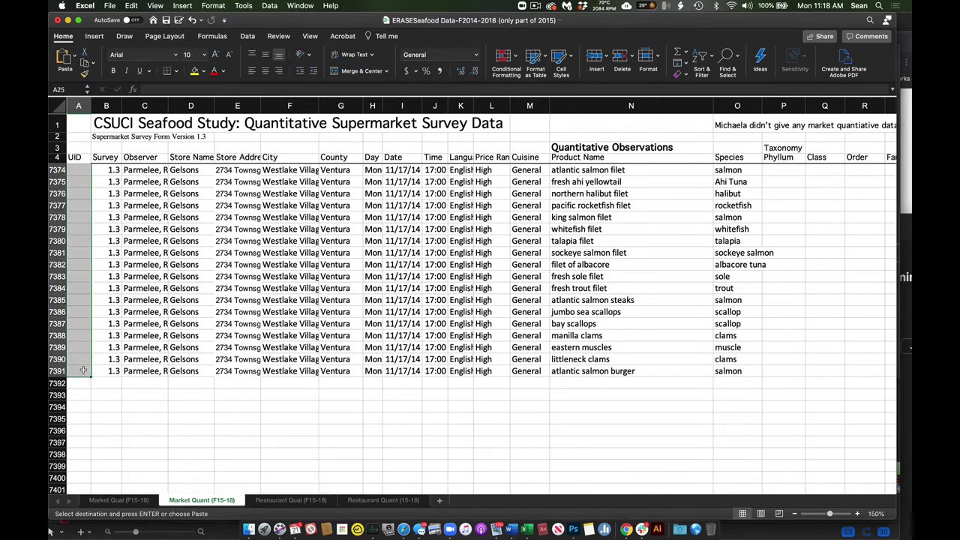
key("super+v")
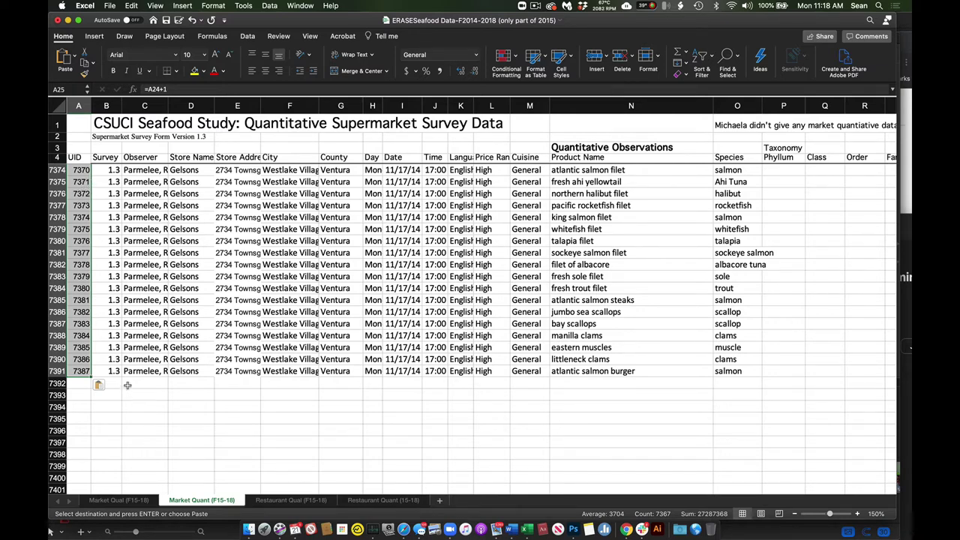
- Copy column A, cancel Paste Special Values, and confirm A7384 still holds a formula
left_click(77, 106)
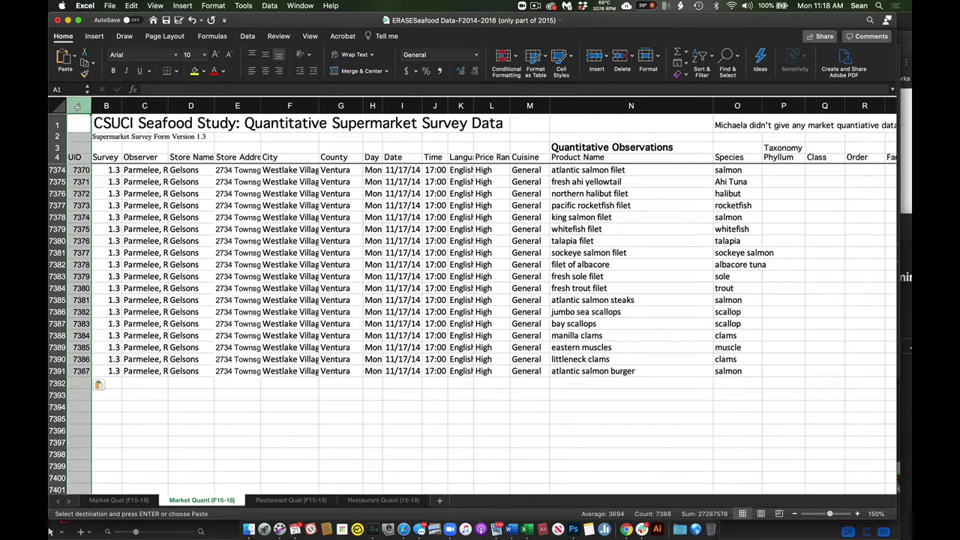
key("super+c")
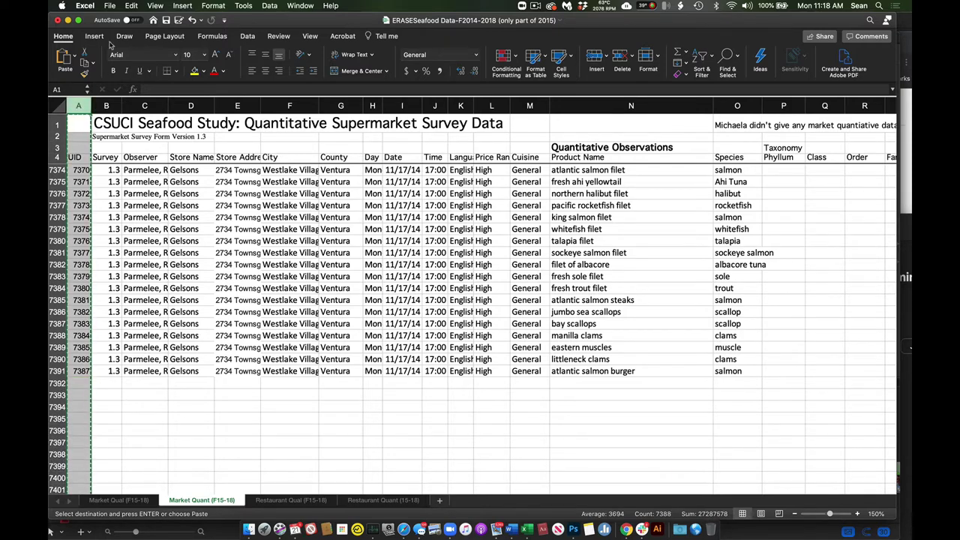
left_click(131, 5)
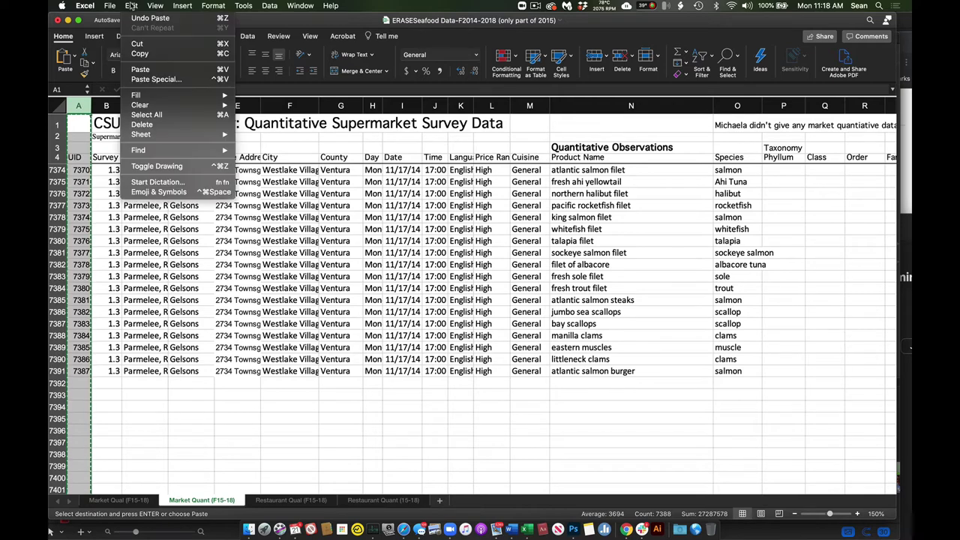
left_click(135, 80)
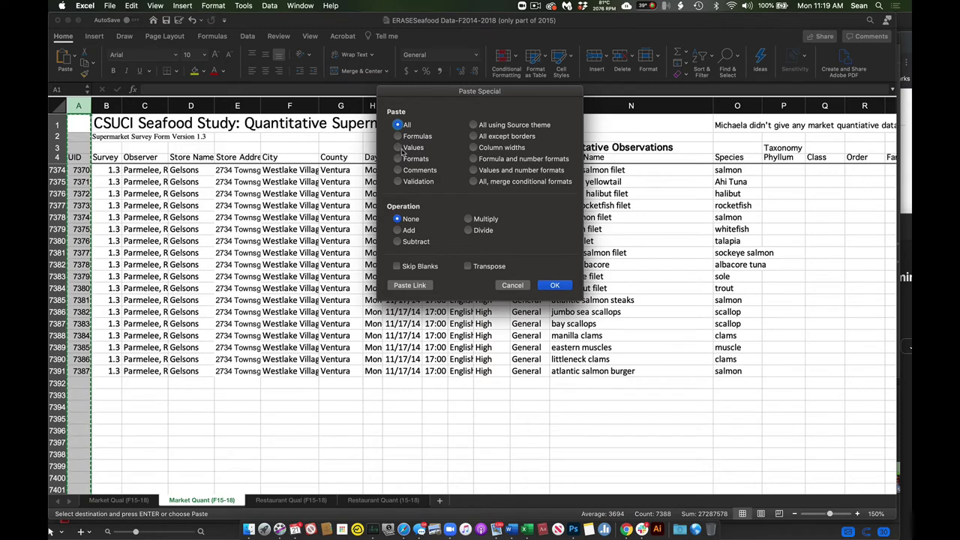
left_click(397, 147)
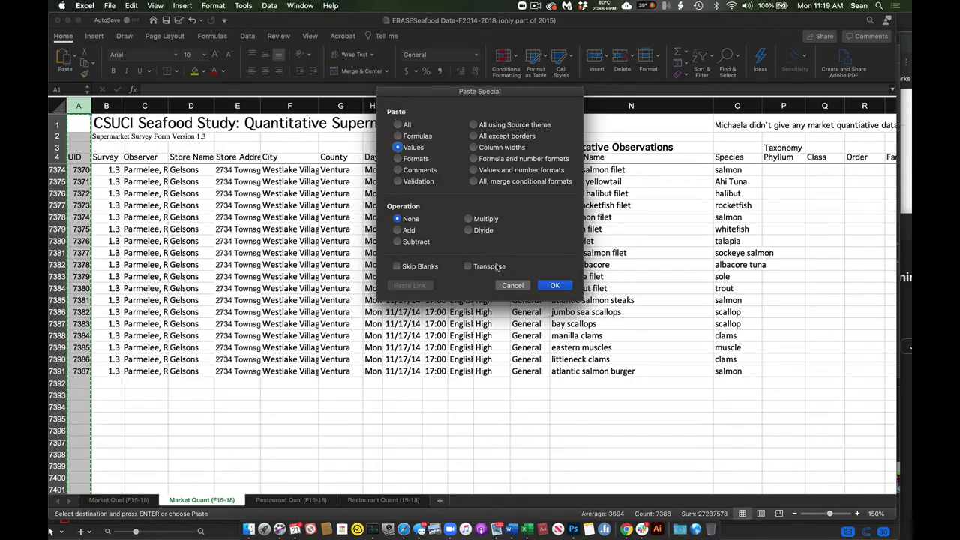
left_click(506, 286)
left_click(113, 276)
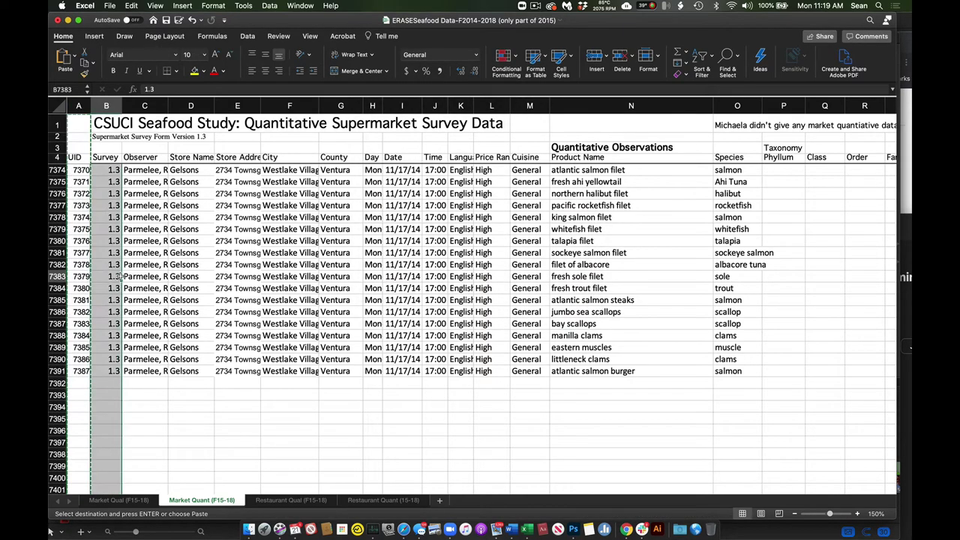
left_click(81, 290)
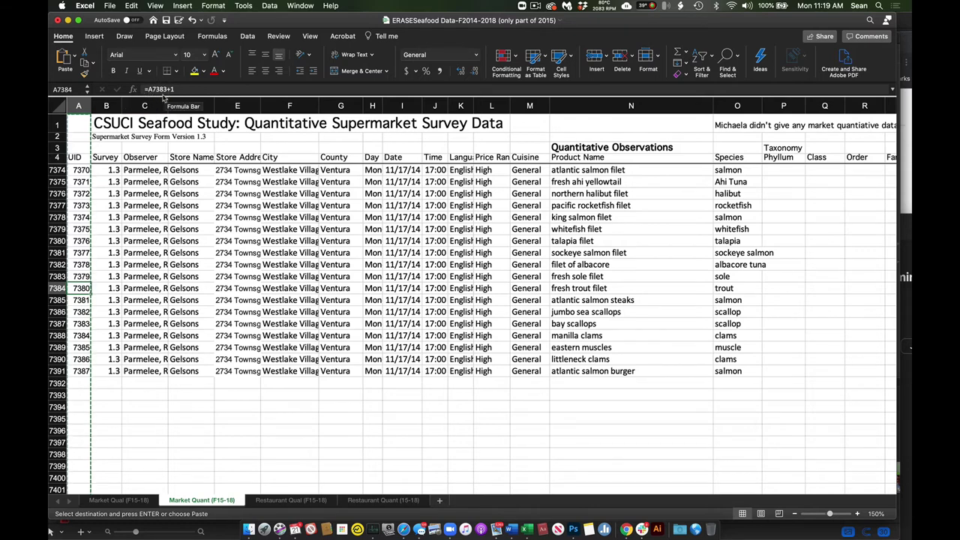
- Paste column A over itself as values, so A7384 holds the plain number 7380
left_click(78, 106)
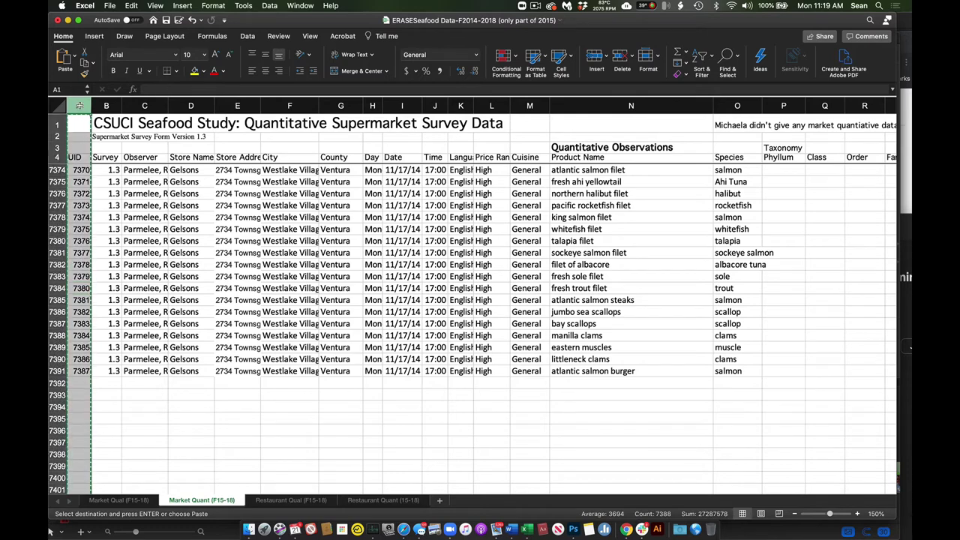
left_click(131, 5)
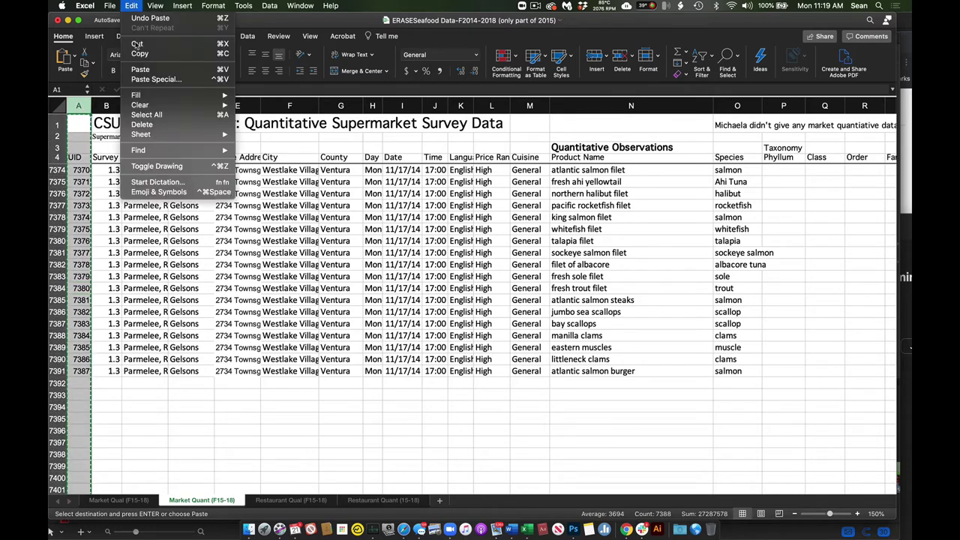
left_click(147, 80)
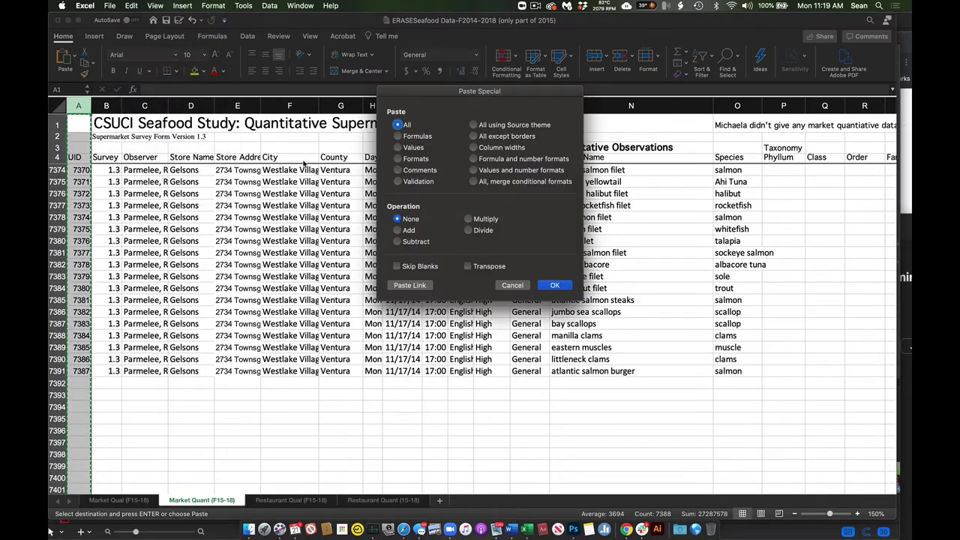
left_click(397, 148)
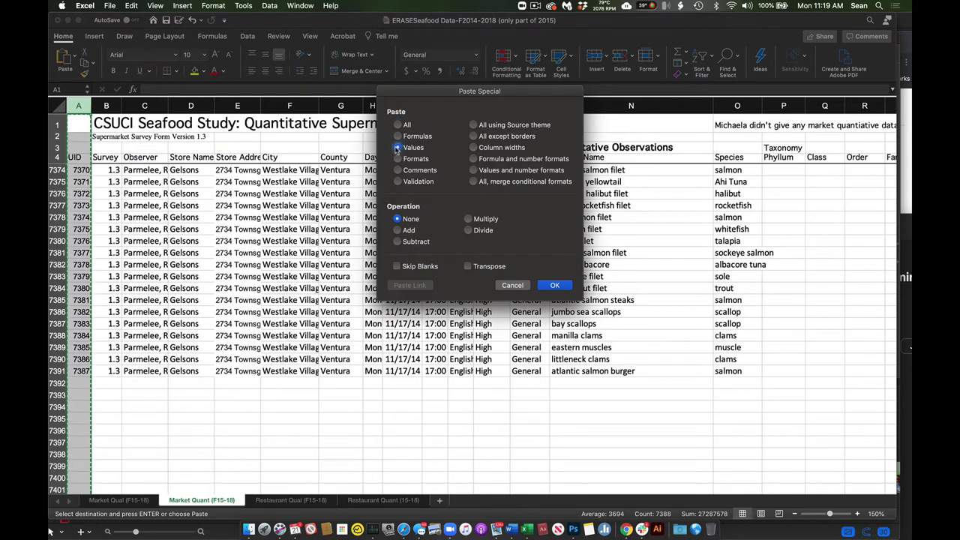
left_click(555, 285)
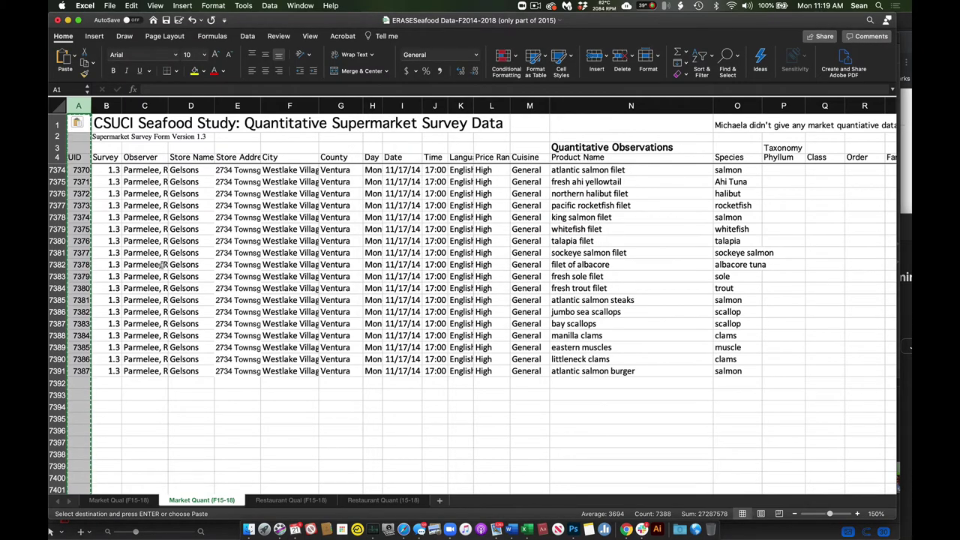
left_click(119, 264)
left_click(82, 288)
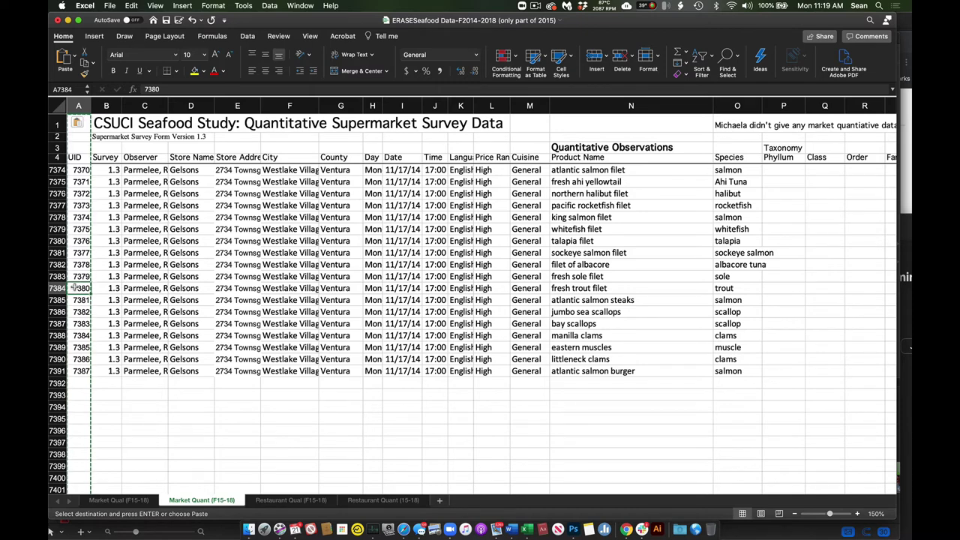
left_click(57, 288)
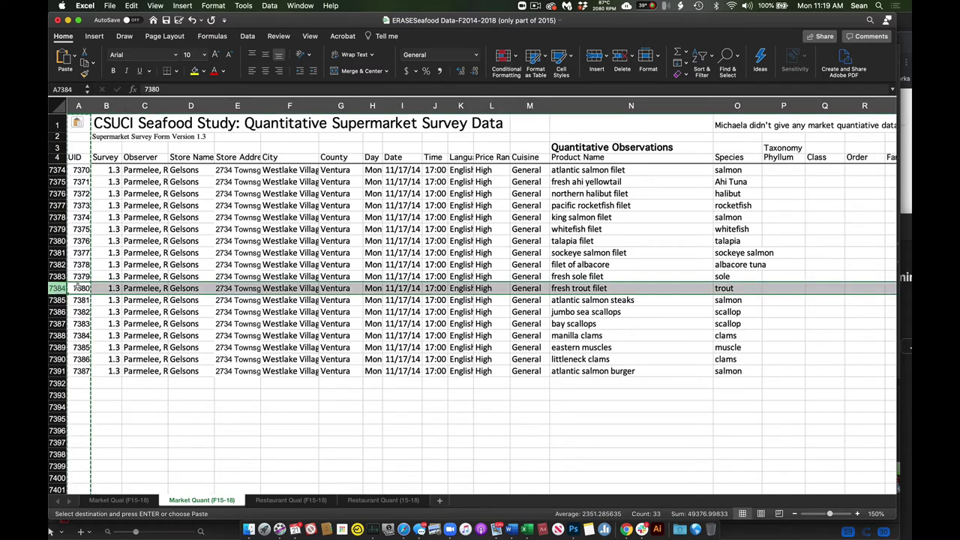